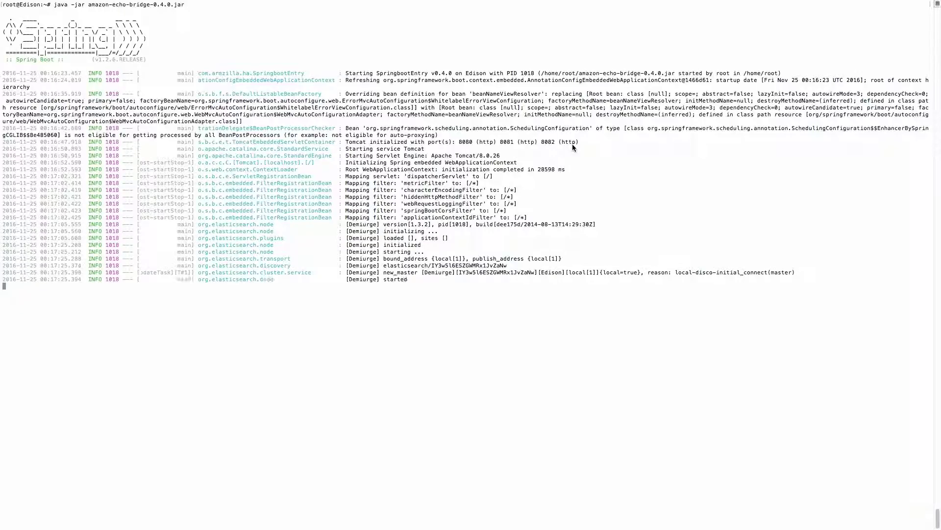
{"action": "key", "text": "ctrl+Right"}
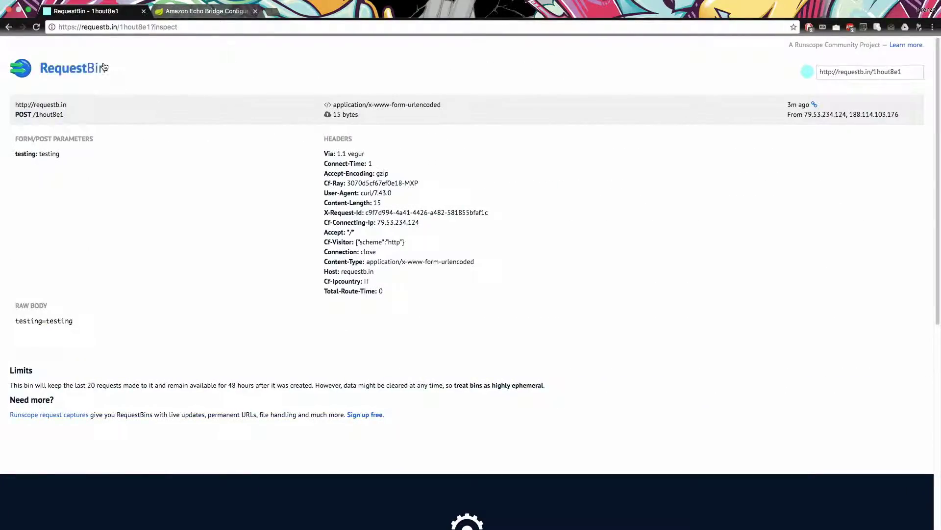
{"action": "left_click", "coordinate": [65, 28]}
{"action": "left_click", "coordinate": [137, 30]}
{"action": "left_click_drag", "start_coordinate": [119, 29], "coordinate": [54, 29]}
{"action": "left_click", "coordinate": [857, 69]}
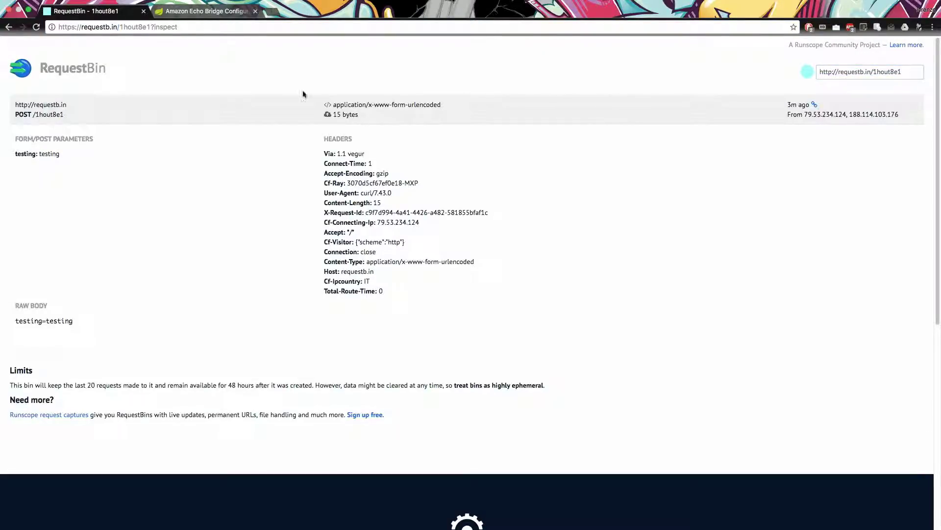
{"action": "left_click", "coordinate": [186, 11]}
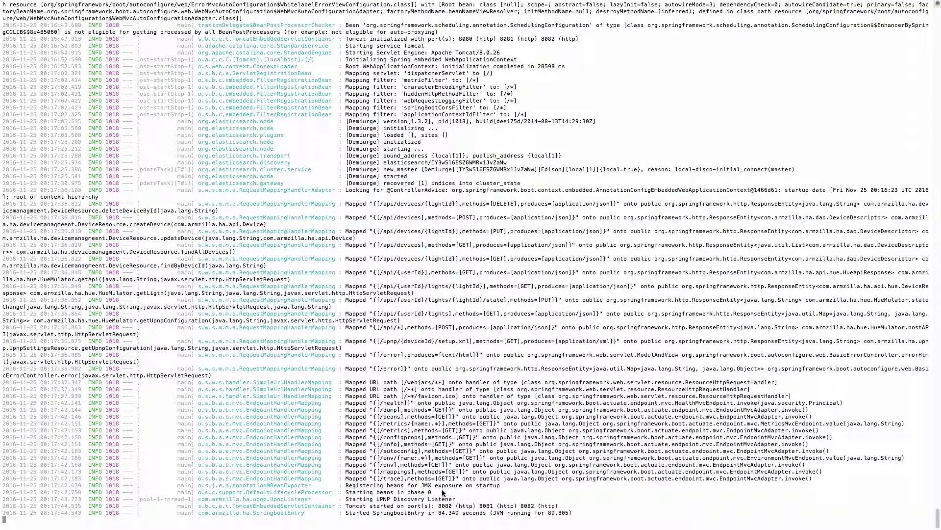
Paste the bin URL as the Vera Server URL and replace the default port 3480.
{"action": "key", "text": "ctrl+Right"}
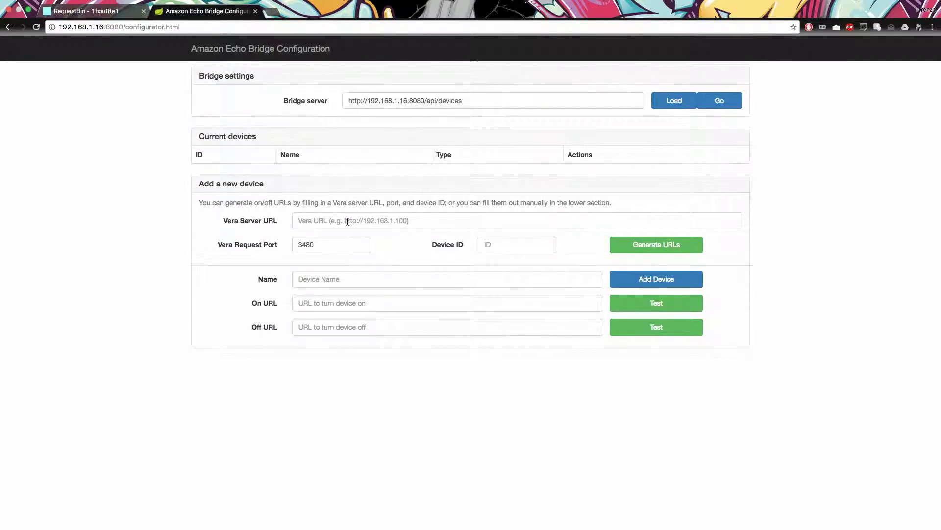
{"action": "left_click", "coordinate": [347, 221]}
{"action": "type", "text": "http://requestb.in/1hout8e1"}
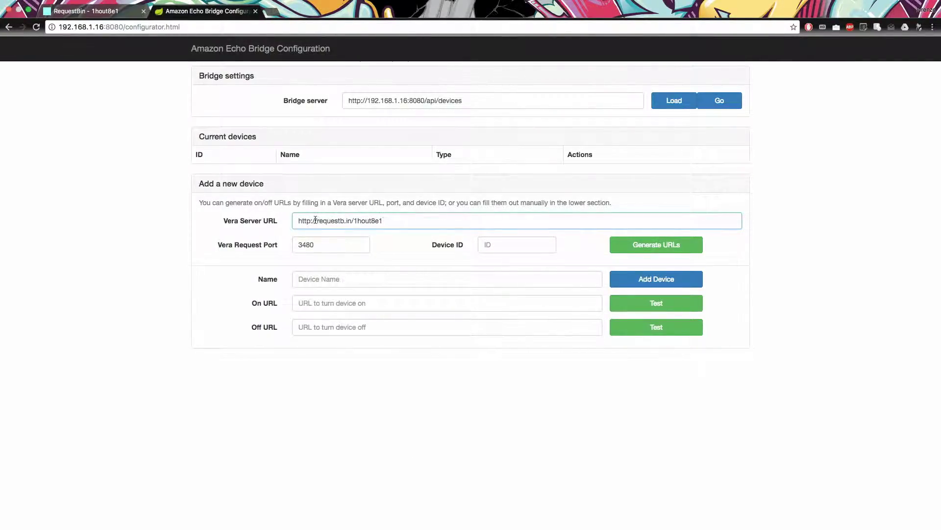
{"action": "left_click_drag", "start_coordinate": [299, 221], "coordinate": [392, 221]}
{"action": "double_click", "coordinate": [331, 244]}
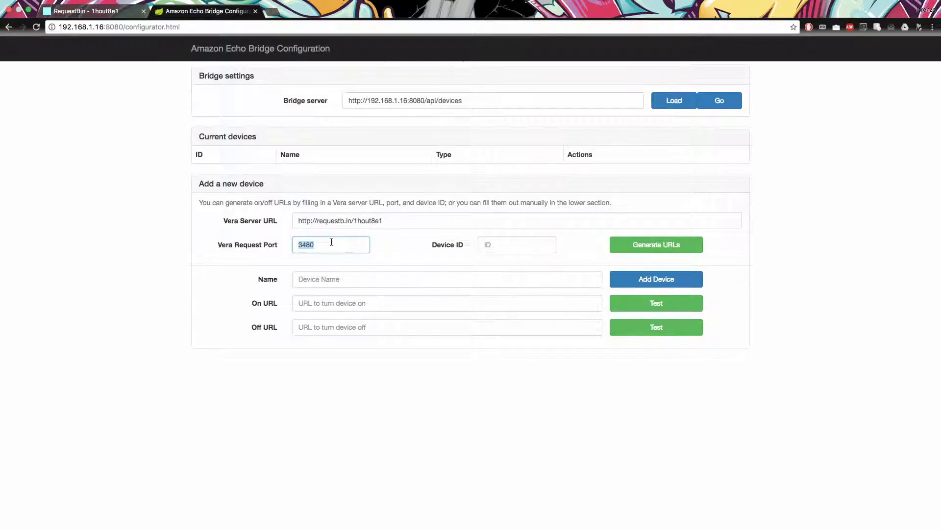
{"action": "type", "text": "80"}
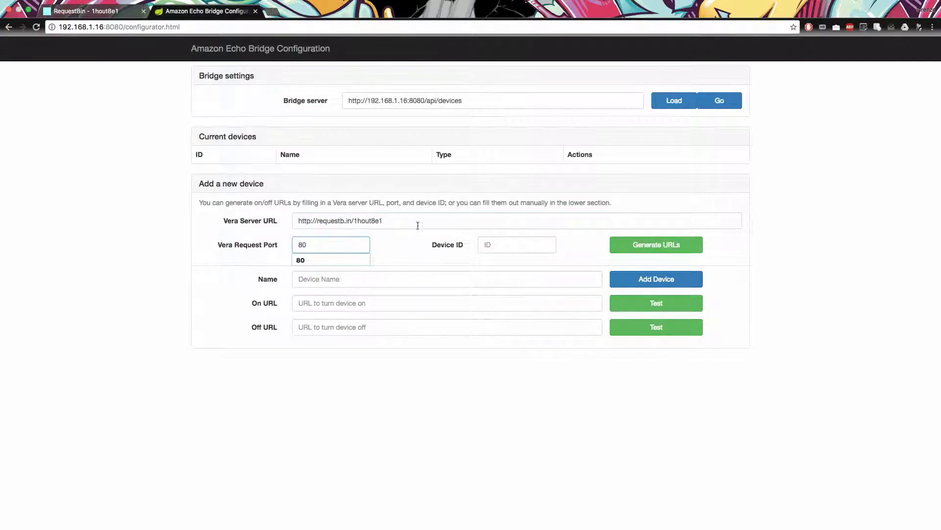
{"action": "left_click", "coordinate": [508, 247]}
{"action": "left_click", "coordinate": [305, 279]}
Use the bin URL for On and Off URLs and add the device named Bedroom.
{"action": "triple_click", "coordinate": [330, 221]}
{"action": "key", "text": "ctrl+c"}
{"action": "left_click", "coordinate": [336, 306]}
{"action": "key", "text": "ctrl+v"}
{"action": "left_click", "coordinate": [336, 326]}
{"action": "key", "text": "ctrl+v"}
{"action": "left_click", "coordinate": [340, 286]}
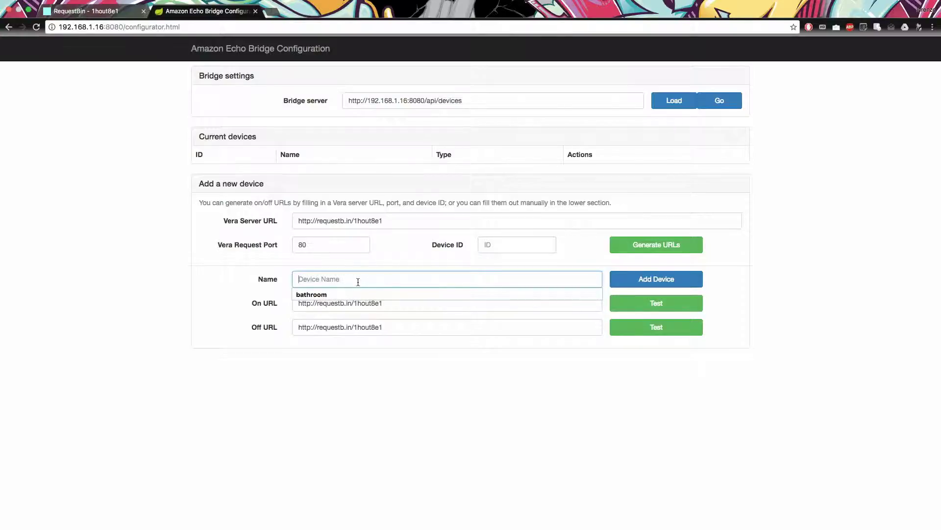
{"action": "type", "text": "Bedroom"}
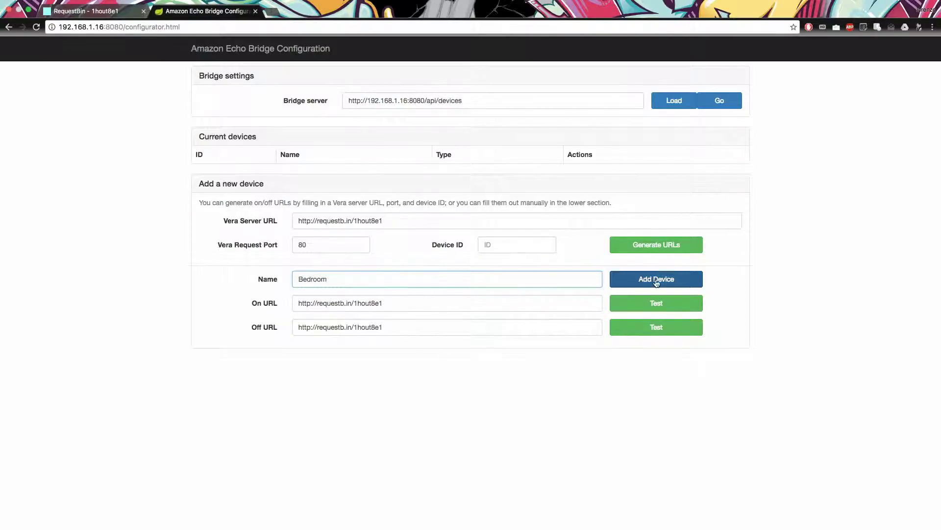
{"action": "left_click", "coordinate": [656, 282]}
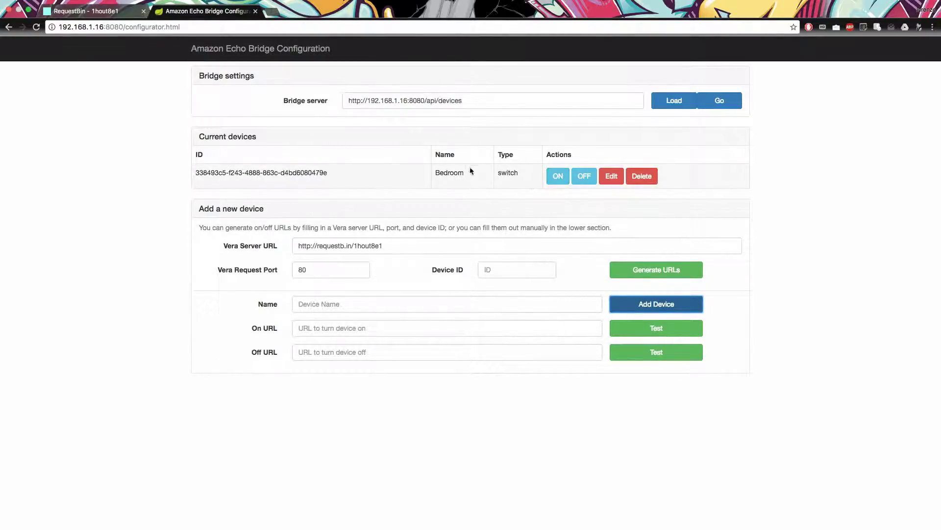
Verify the Current devices table lists Bedroom with type switch.
{"action": "double_click", "coordinate": [507, 173]}
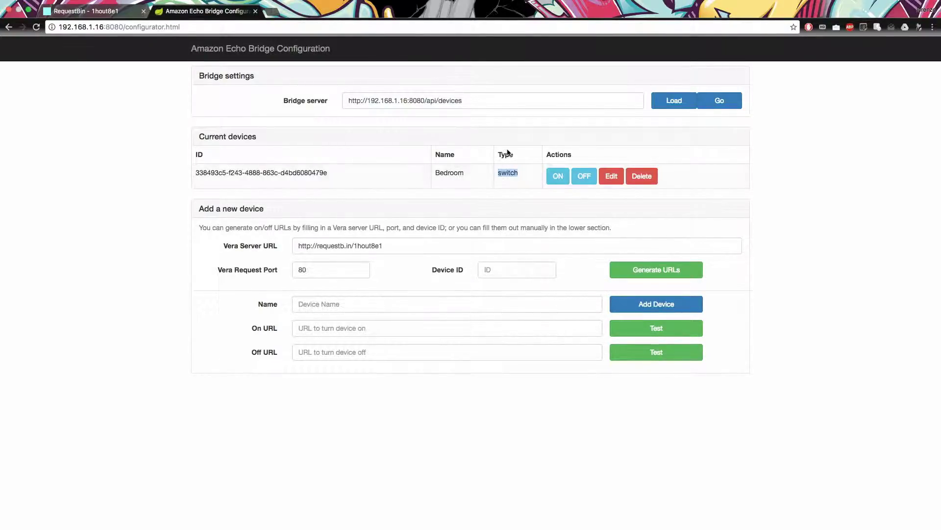
{"action": "double_click", "coordinate": [450, 173]}
{"action": "left_click", "coordinate": [260, 171]}
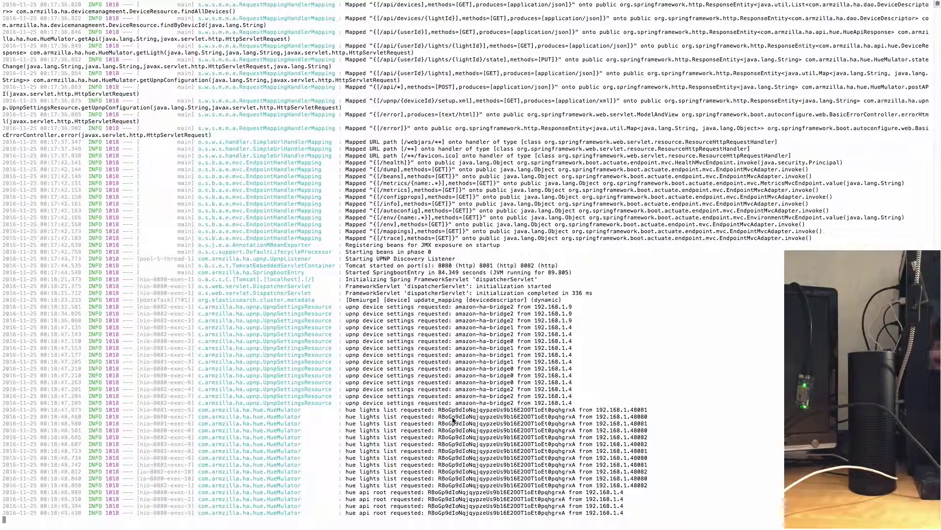
Highlight a 'hue lights list requested' line from 192.168.1.4 in the bridge log.
{"action": "left_click_drag", "start_coordinate": [452, 418], "coordinate": [592, 421]}
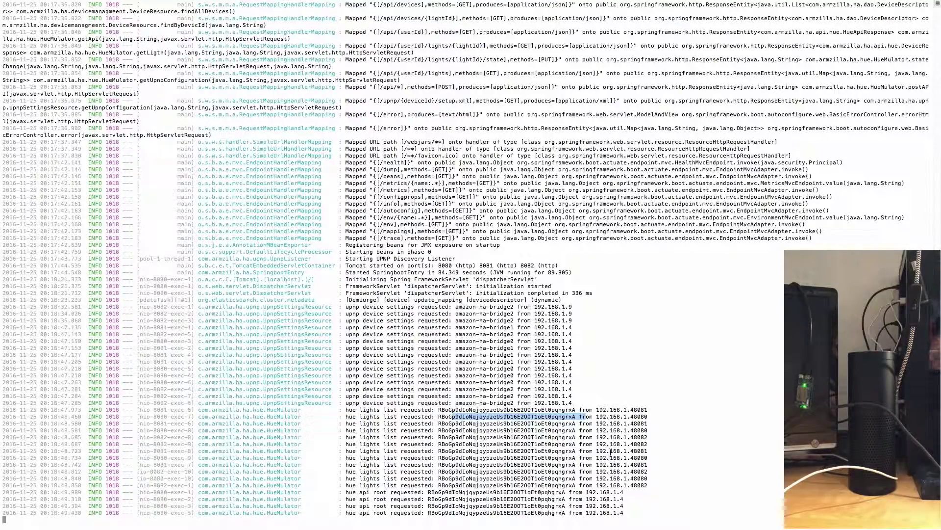
Reload the RequestBin page and confirm only the testing=testing request is listed.
{"action": "key", "text": "ctrl+Right"}
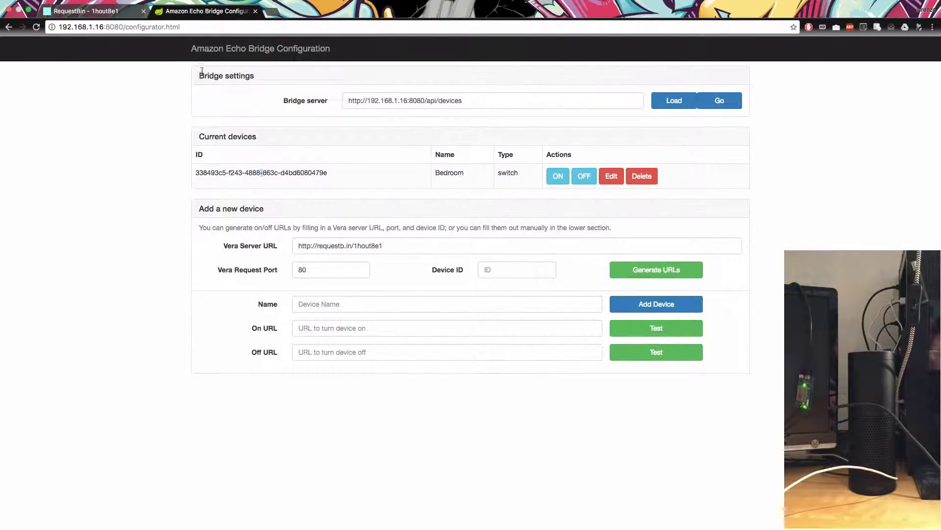
{"action": "right_click", "coordinate": [119, 11]}
{"action": "key", "text": "Escape"}
{"action": "left_click", "coordinate": [71, 17]}
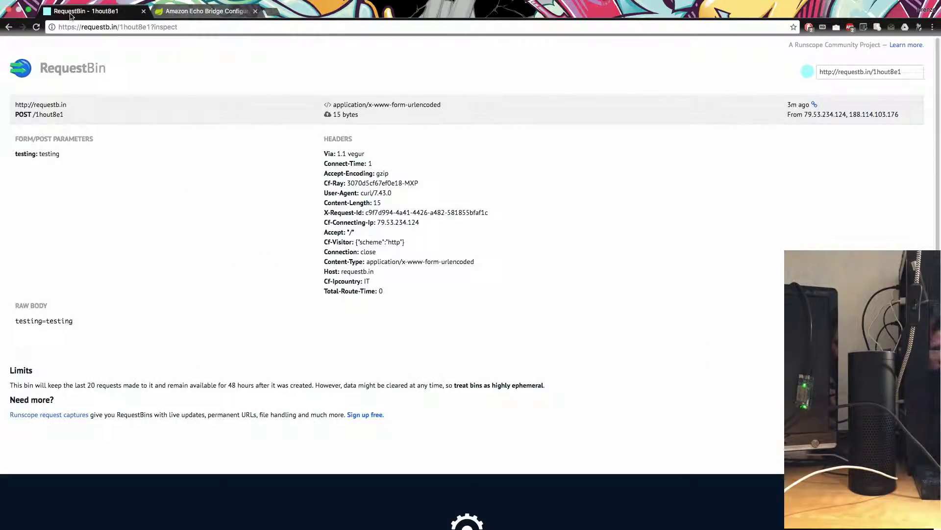
{"action": "key", "text": "super+r"}
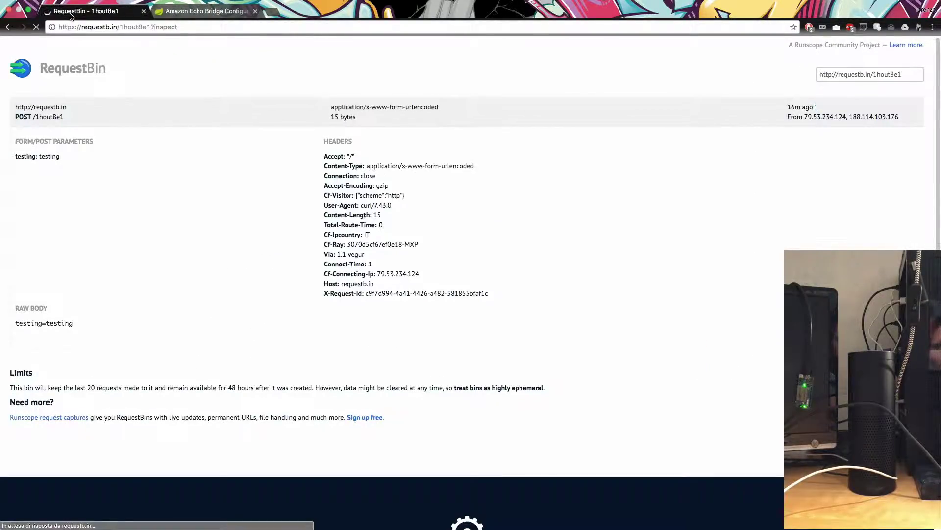
{"action": "left_click_drag", "start_coordinate": [21, 321], "coordinate": [125, 325]}
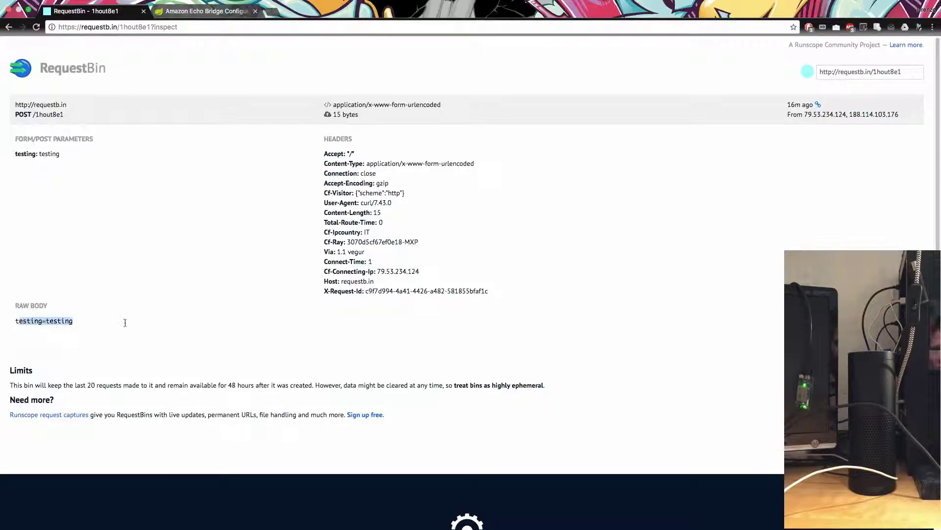
{"action": "left_click", "coordinate": [168, 321]}
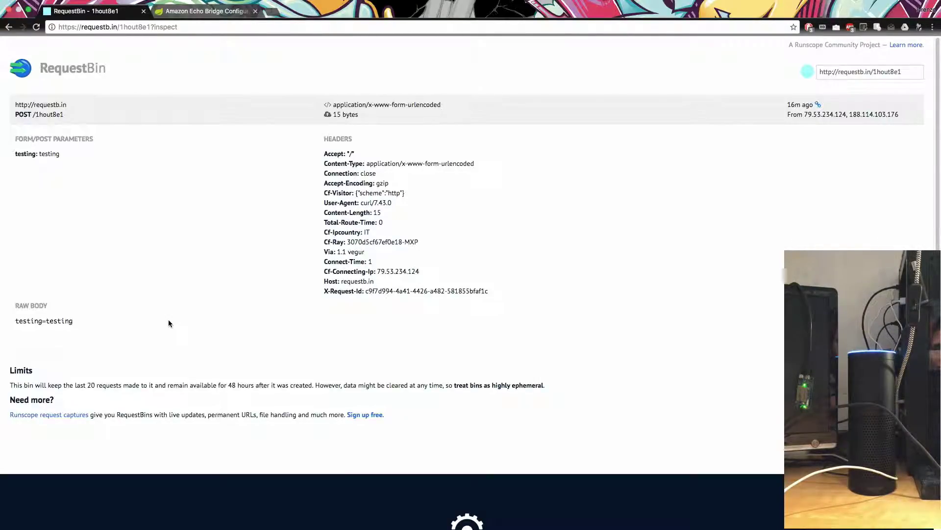
Reload the bin and inspect the new {"on": true,"bri":25} request body.
{"action": "left_click", "coordinate": [36, 28]}
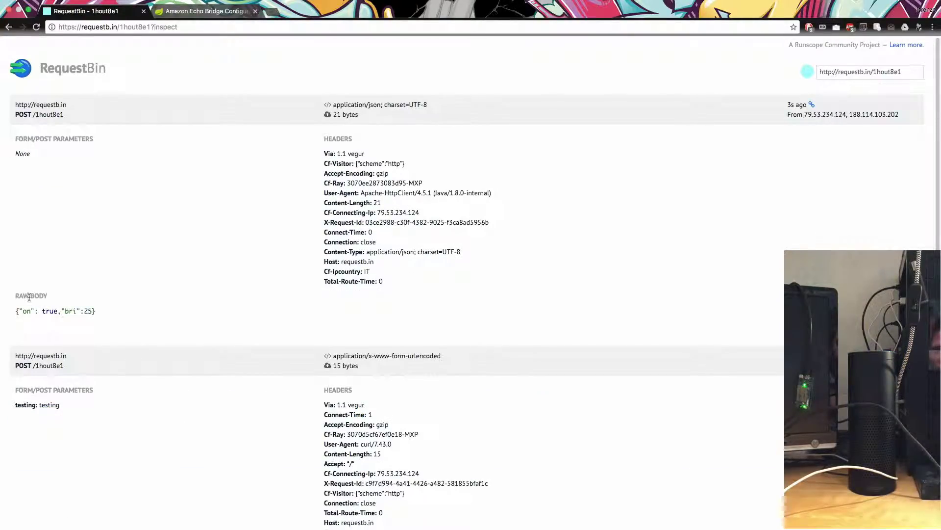
{"action": "left_click_drag", "start_coordinate": [16, 310], "coordinate": [137, 309]}
{"action": "left_click", "coordinate": [42, 312]}
{"action": "left_click_drag", "start_coordinate": [23, 311], "coordinate": [73, 310]}
{"action": "double_click", "coordinate": [83, 310]}
{"action": "triple_click", "coordinate": [84, 310]}
{"action": "left_click", "coordinate": [85, 312]}
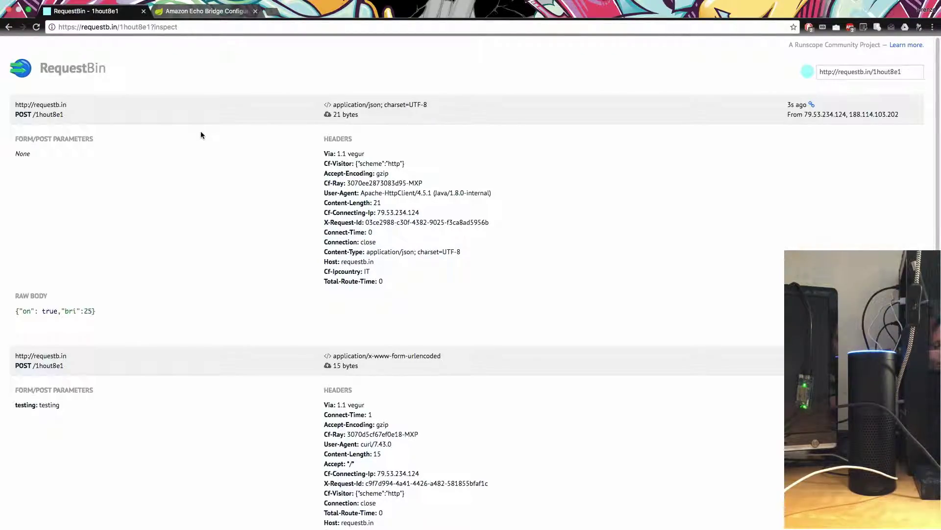
Reload again and inspect the newer {"on": true} request body.
{"action": "key", "text": "ctrl+r"}
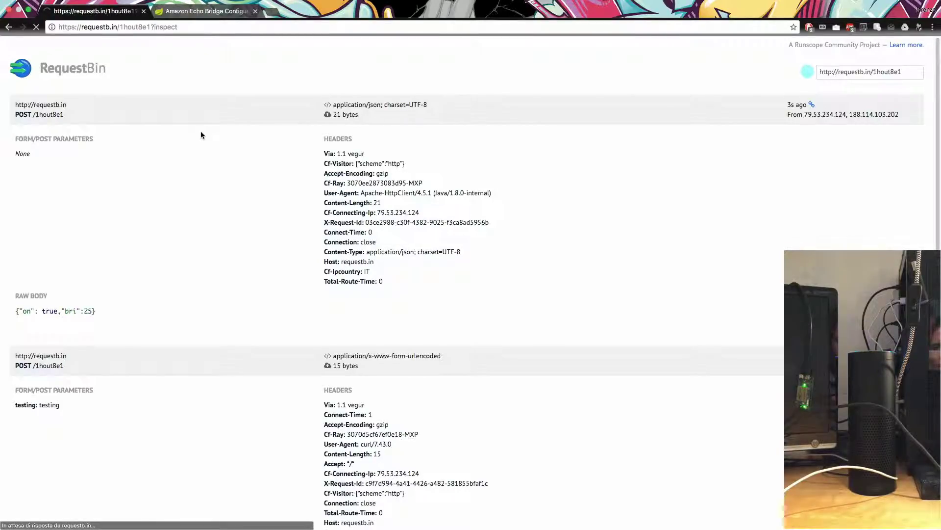
{"action": "left_click_drag", "start_coordinate": [21, 321], "coordinate": [70, 321]}
{"action": "left_click", "coordinate": [75, 322]}
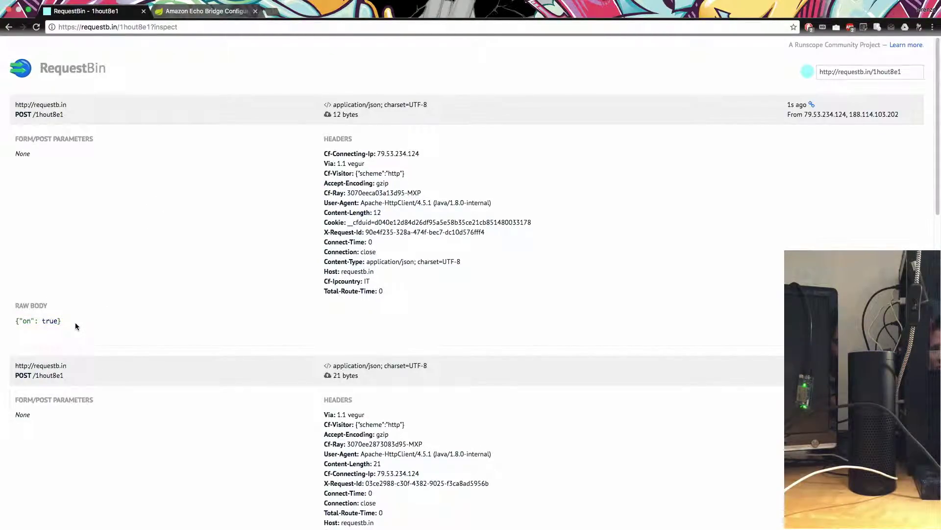
{"action": "left_click", "coordinate": [209, 14]}
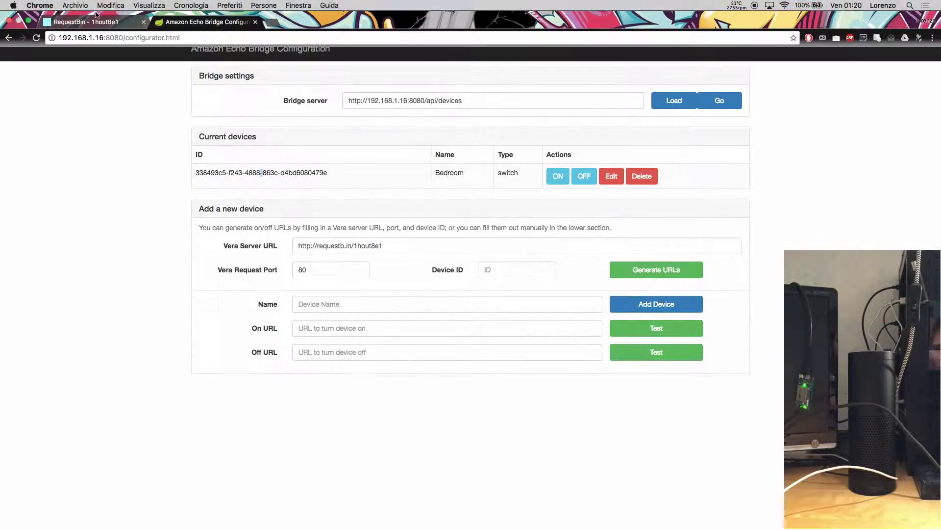
{"action": "left_click", "coordinate": [99, 19]}
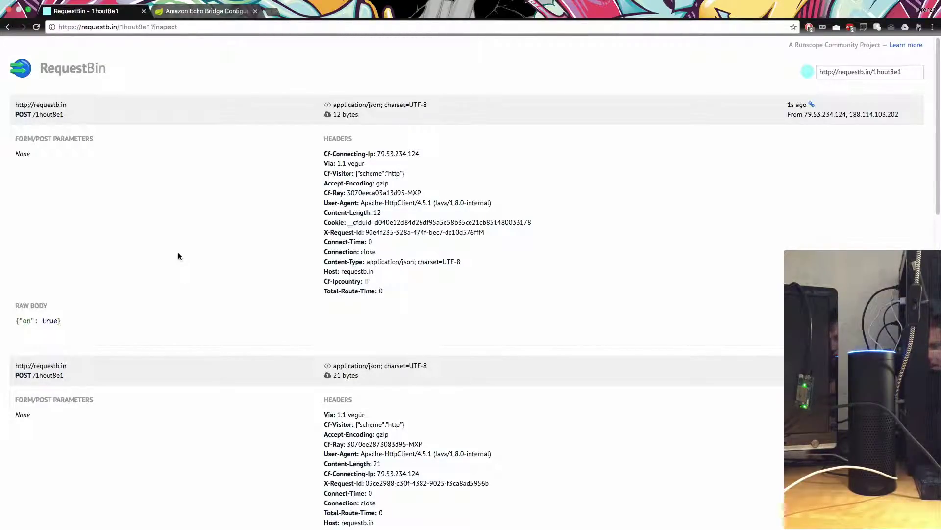
Reload the bin and check the top request's raw body reads {"on": false}.
{"action": "key", "text": "ctrl+r"}
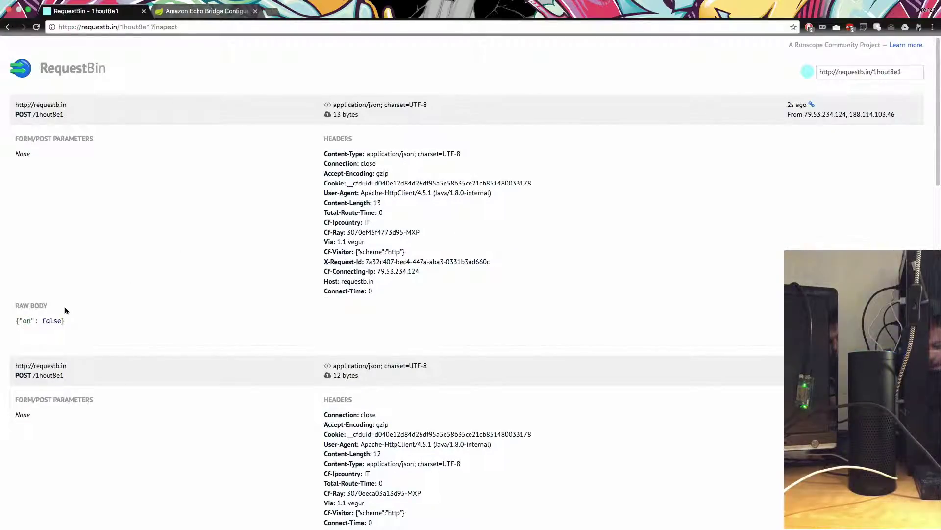
{"action": "left_click_drag", "start_coordinate": [41, 321], "coordinate": [70, 321]}
{"action": "left_click", "coordinate": [129, 323]}
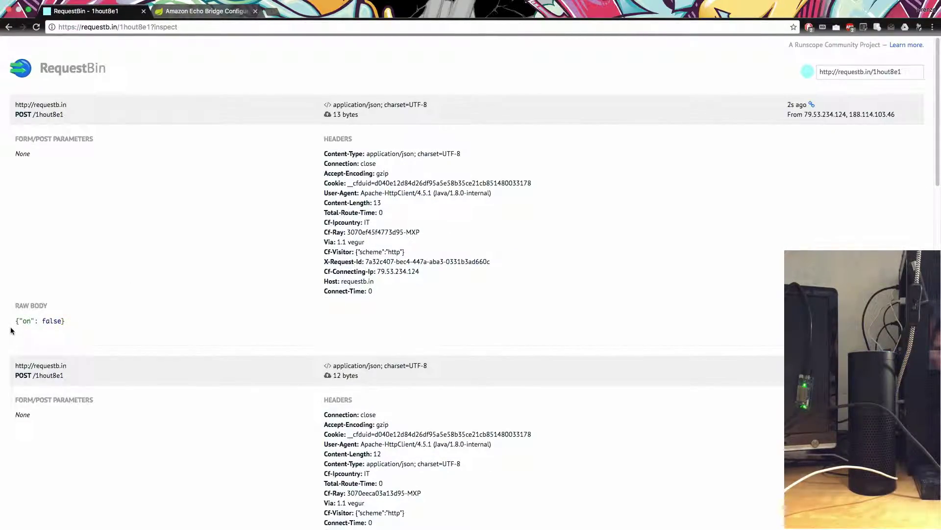
{"action": "left_click_drag", "start_coordinate": [15, 320], "coordinate": [56, 321]}
{"action": "left_click", "coordinate": [109, 321]}
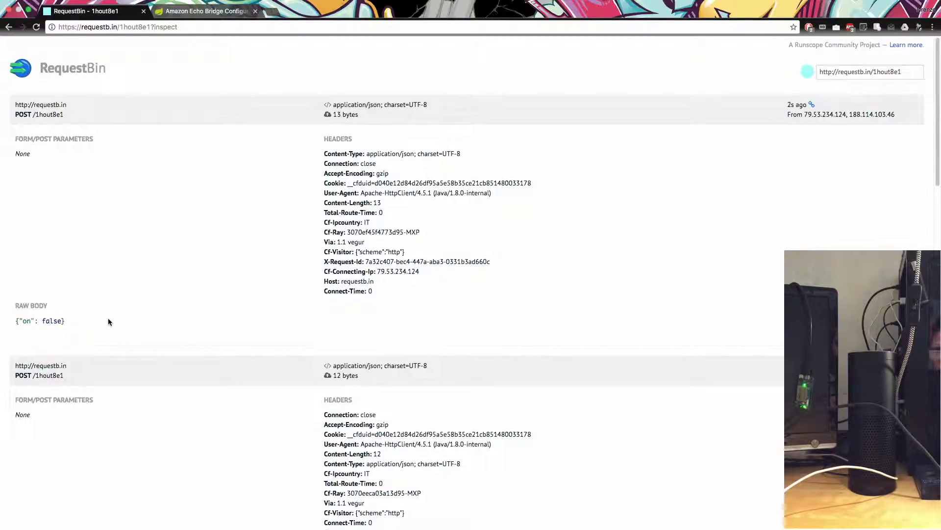